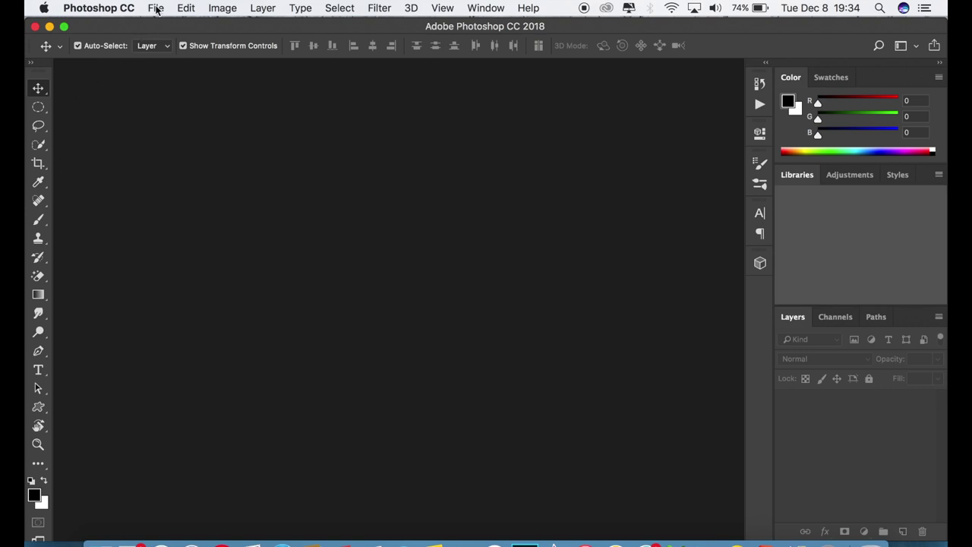
Open the portrait photo _DSC0193.JPG from the Desktop folder via File > Open.
{"action": "left_click", "coordinate": [156, 8]}
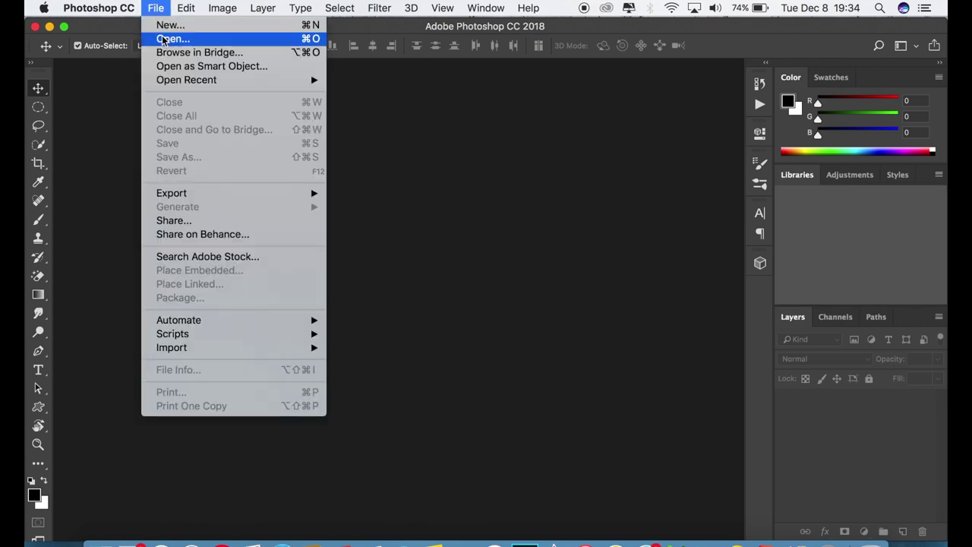
{"action": "left_click", "coordinate": [162, 37]}
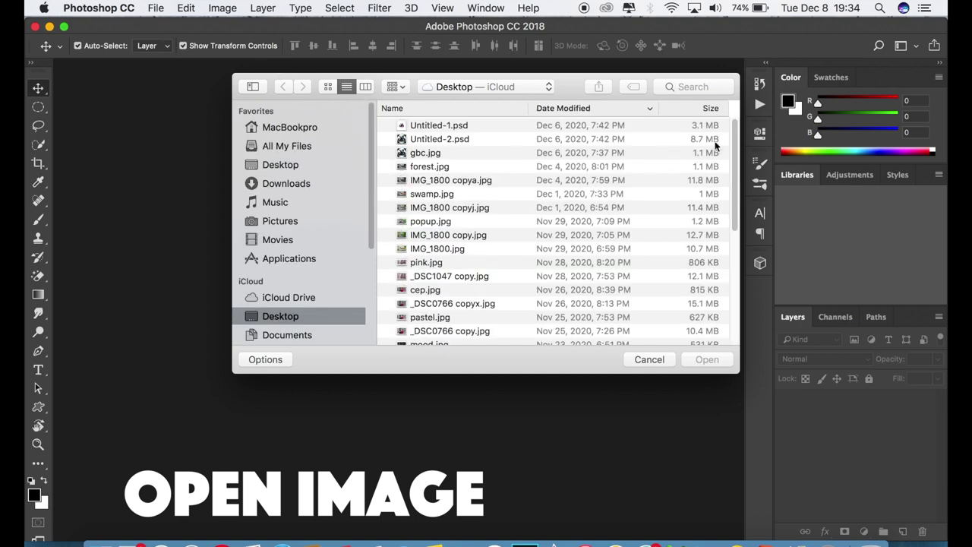
{"action": "left_click_drag", "start_coordinate": [733, 218], "coordinate": [735, 325]}
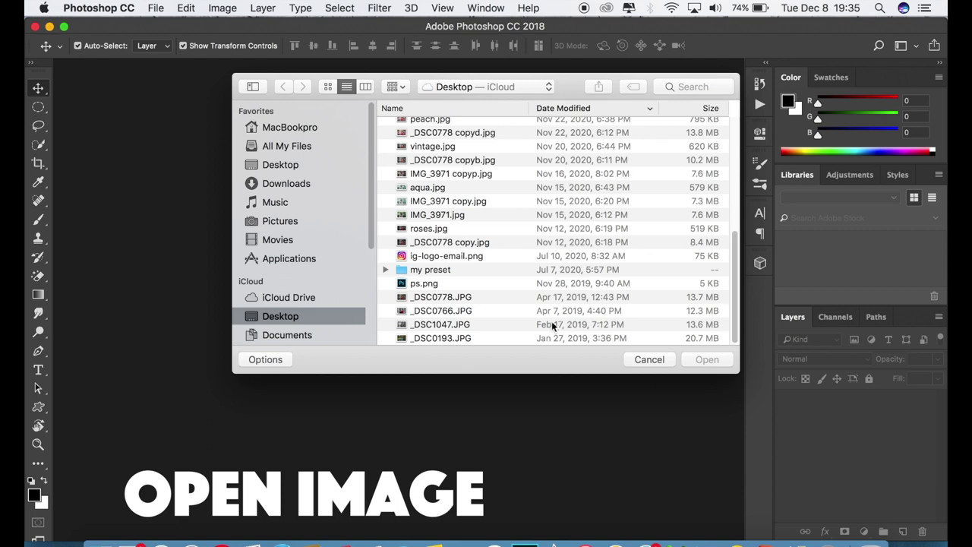
{"action": "left_click", "coordinate": [505, 338]}
{"action": "left_click", "coordinate": [708, 362]}
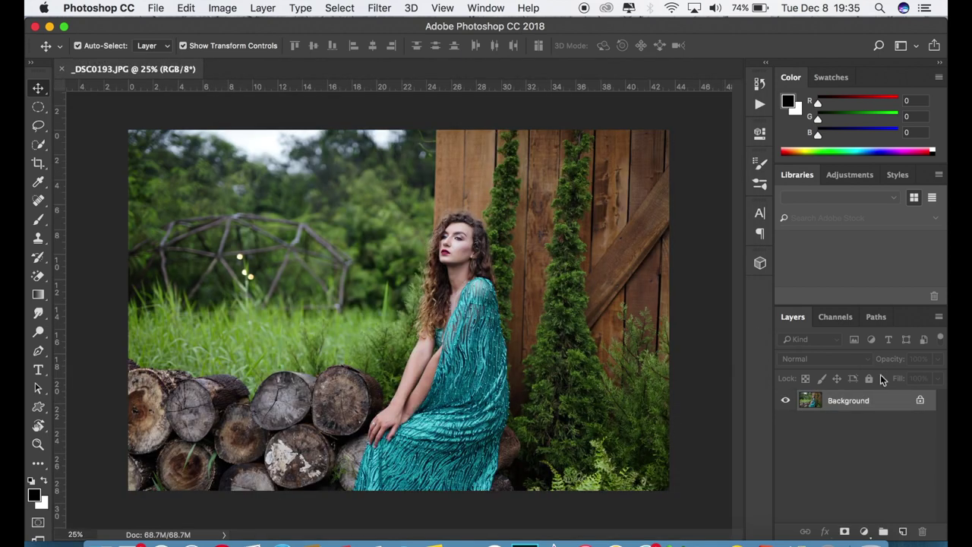
Duplicate the Background layer and launch the Camera Raw Filter on the copy.
{"action": "left_click_drag", "start_coordinate": [875, 406], "coordinate": [904, 523]}
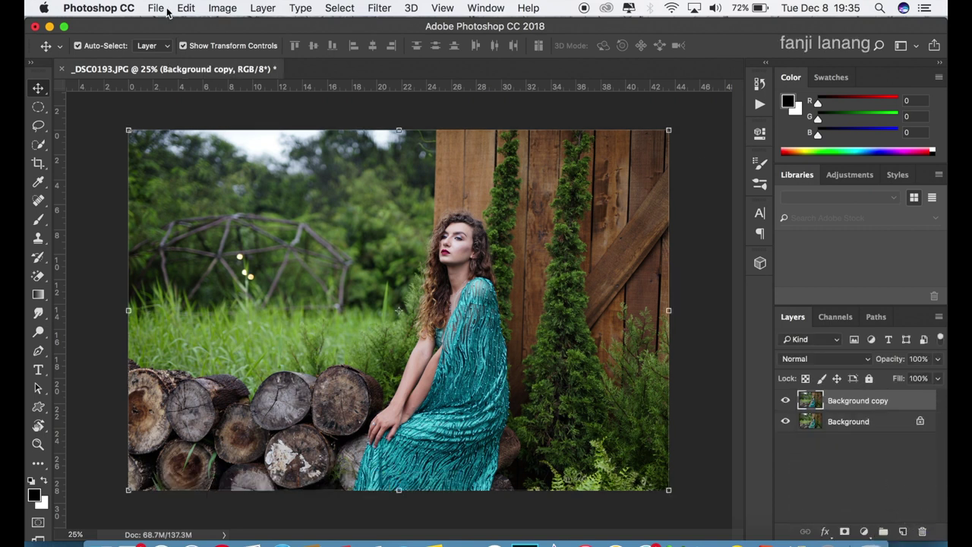
{"action": "left_click", "coordinate": [387, 10]}
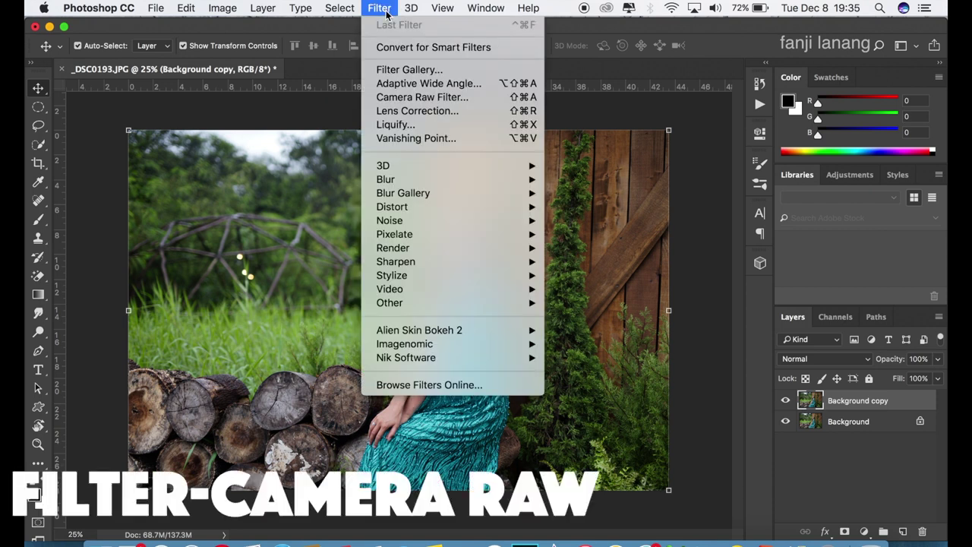
{"action": "left_click", "coordinate": [411, 98]}
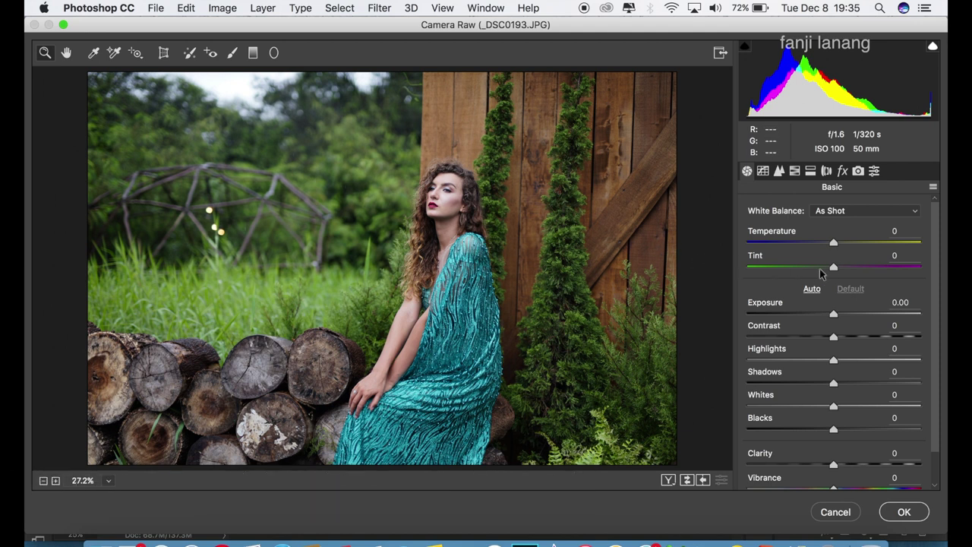
In Camera Raw's Basic panel, set Tint -23, Highlights -65 and Shadows +55.
{"action": "left_click_drag", "start_coordinate": [823, 272], "coordinate": [814, 270]}
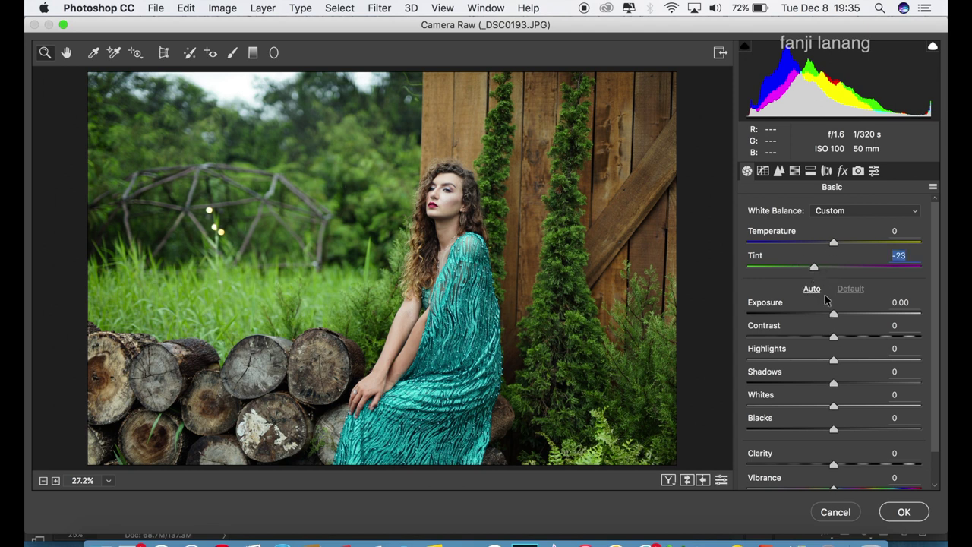
{"action": "left_click", "coordinate": [784, 361]}
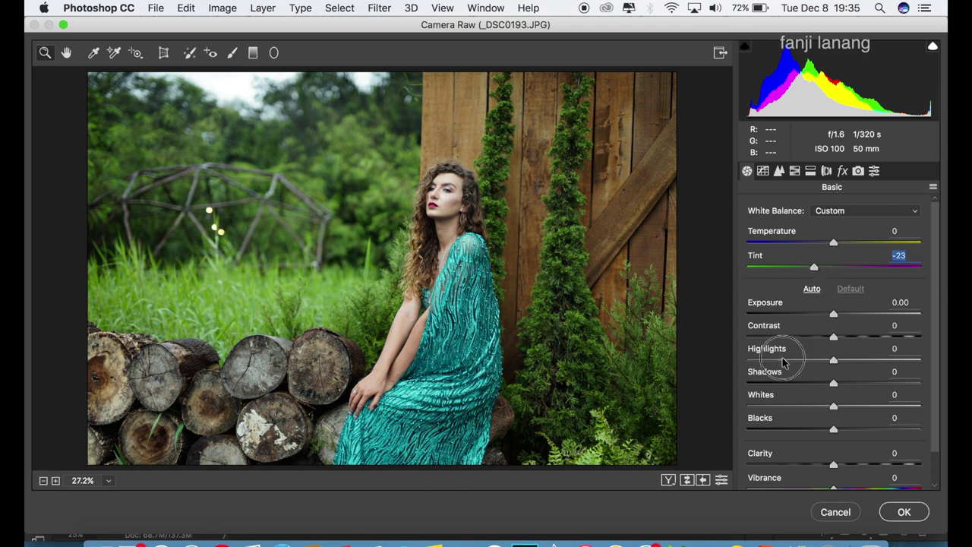
{"action": "left_click_drag", "start_coordinate": [783, 361], "coordinate": [777, 365]}
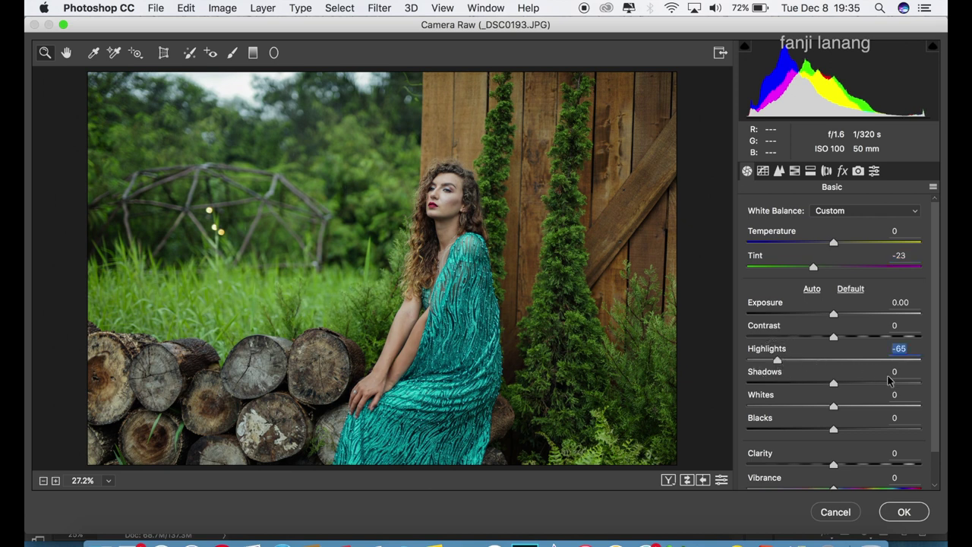
{"action": "left_click_drag", "start_coordinate": [871, 388], "coordinate": [882, 389]}
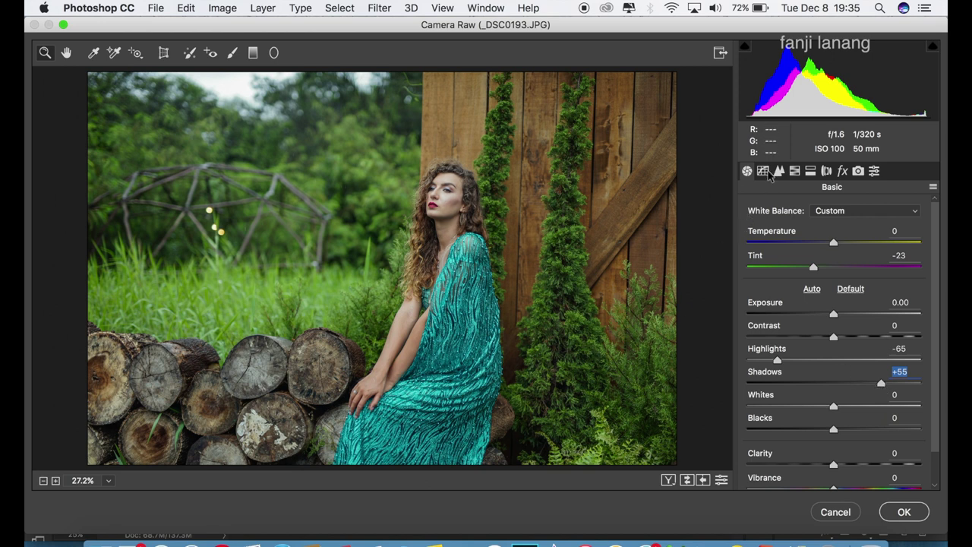
Build a faded Point tone curve: raised blacks, shadow and midtone points, white 220, 195→192 point.
{"action": "left_click", "coordinate": [765, 171]}
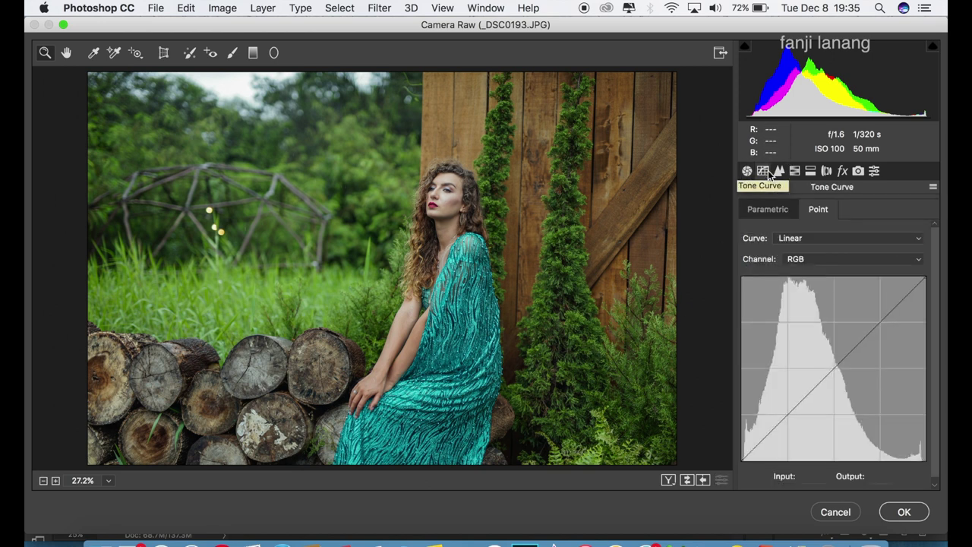
{"action": "left_click_drag", "start_coordinate": [744, 459], "coordinate": [742, 436]}
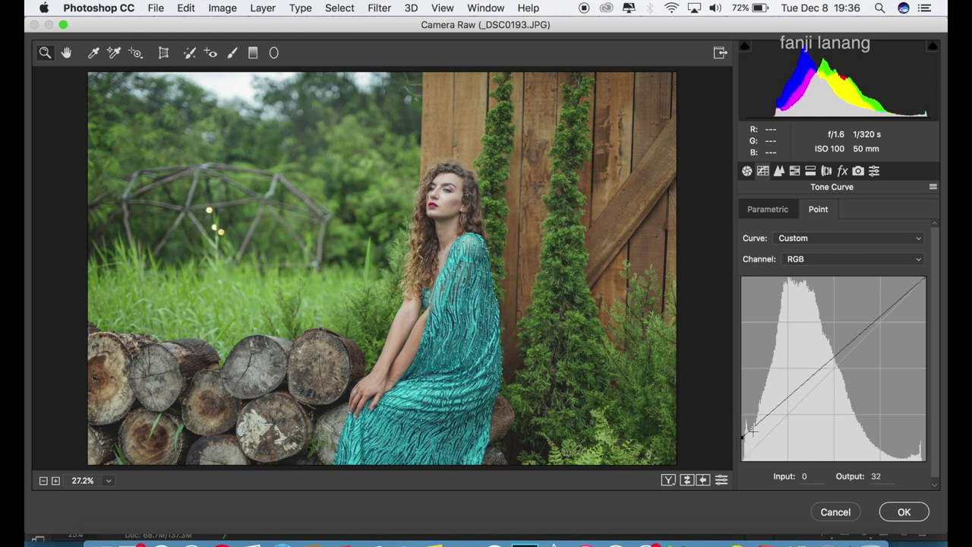
{"action": "left_click_drag", "start_coordinate": [758, 426], "coordinate": [767, 437]}
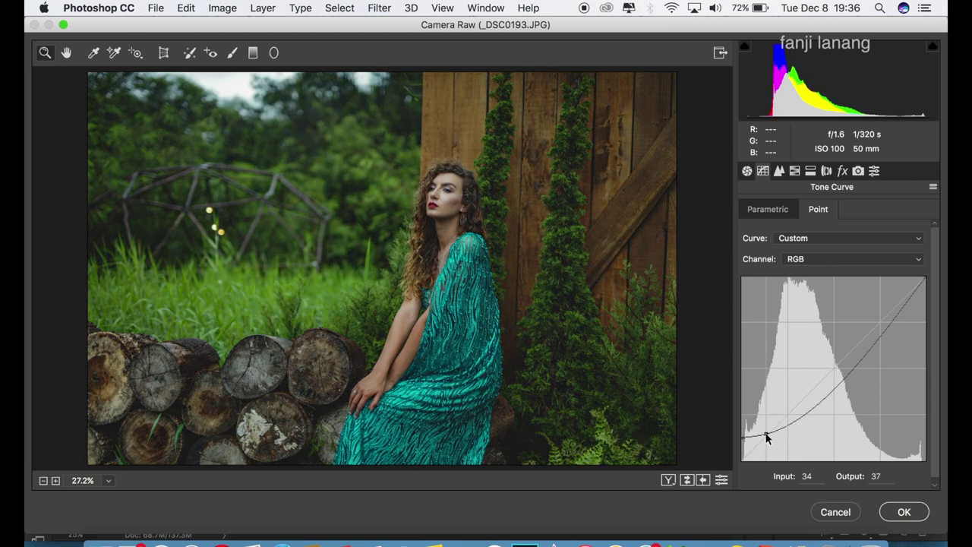
{"action": "left_click_drag", "start_coordinate": [830, 380], "coordinate": [833, 372]}
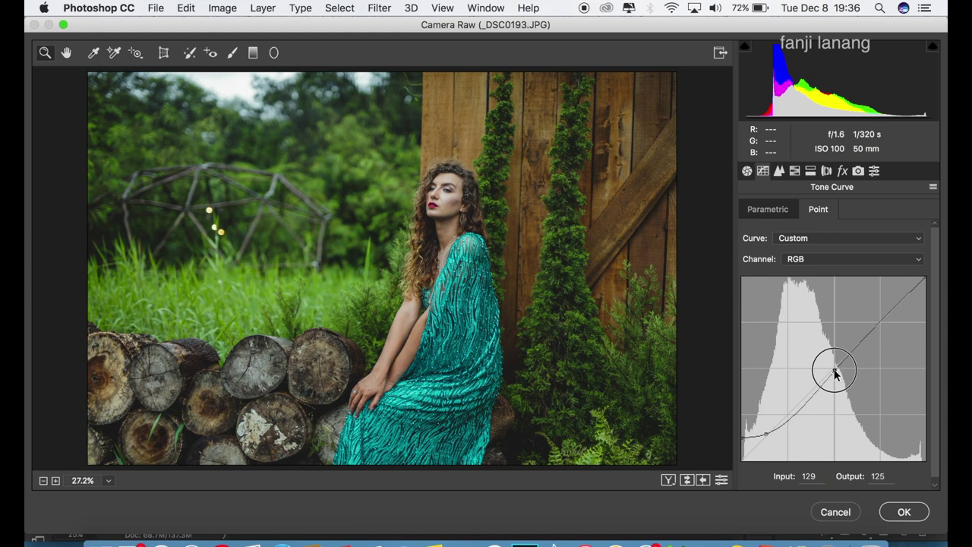
{"action": "left_click_drag", "start_coordinate": [834, 370], "coordinate": [835, 369]}
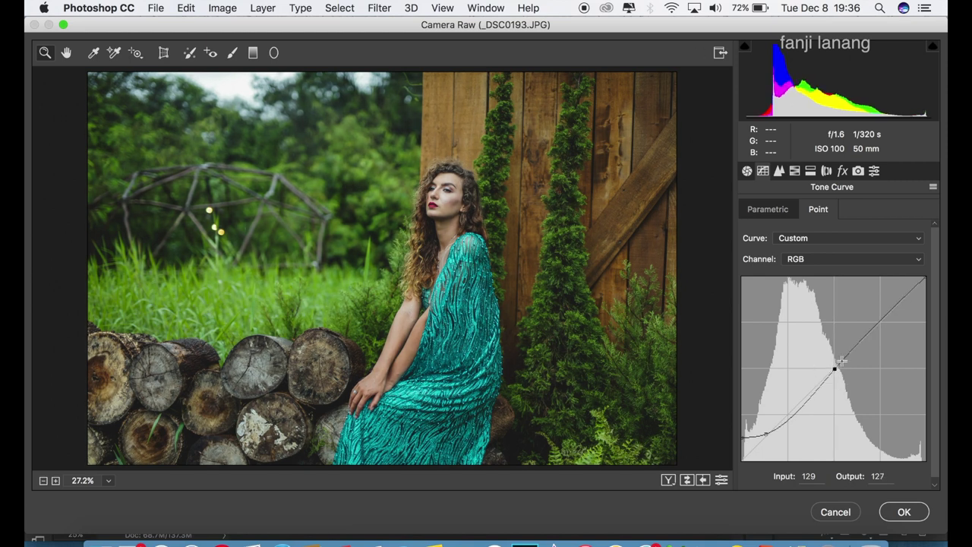
{"action": "mouse_move", "coordinate": [926, 276]}
{"action": "left_mouse_down"}
{"action": "mouse_move", "coordinate": [932, 307]}
{"action": "mouse_move", "coordinate": [883, 323]}
{"action": "left_mouse_up"}
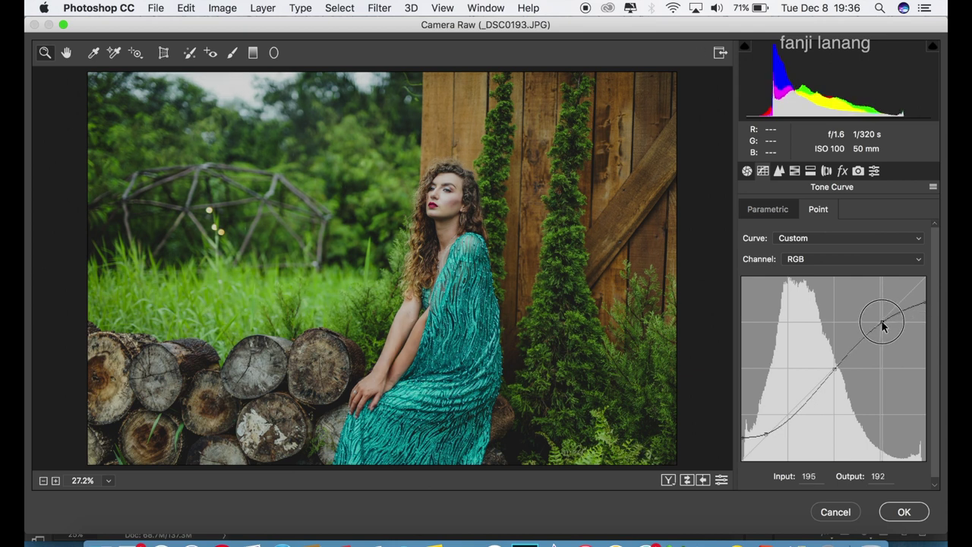
{"action": "left_click_drag", "start_coordinate": [881, 325], "coordinate": [881, 325]}
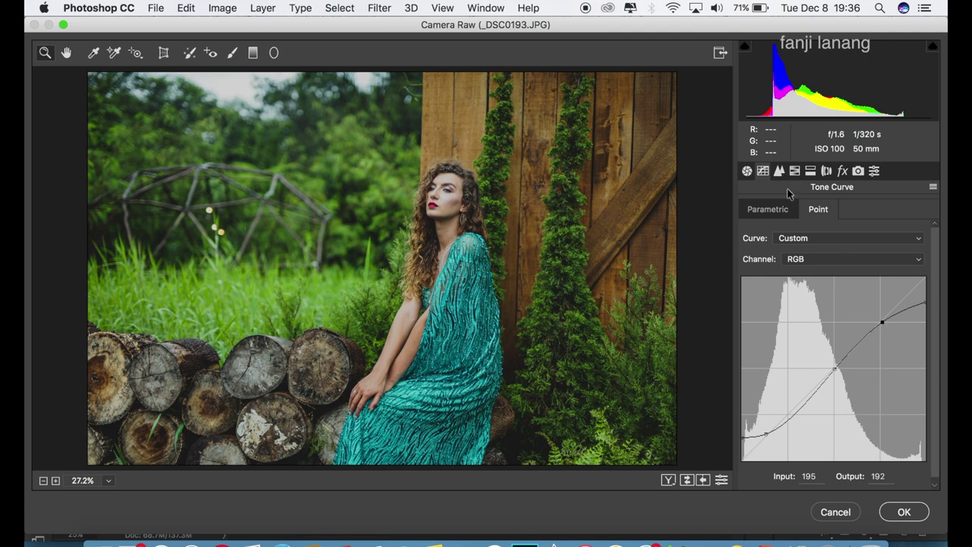
In HSL Hue, set Reds +2, Oranges +4, Greens -32, Aquas +30 and Blues +26.
{"action": "left_click", "coordinate": [780, 172]}
{"action": "left_click", "coordinate": [795, 171]}
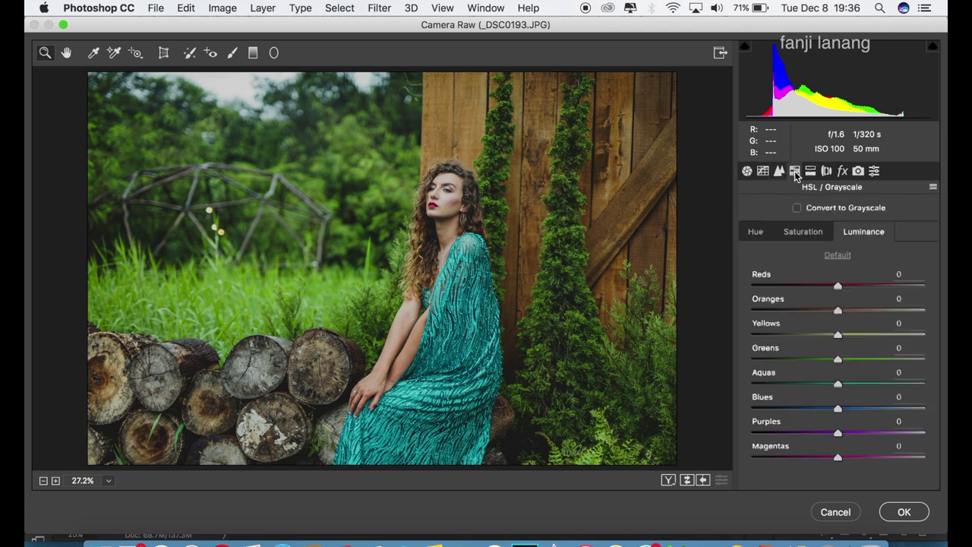
{"action": "left_click", "coordinate": [760, 232]}
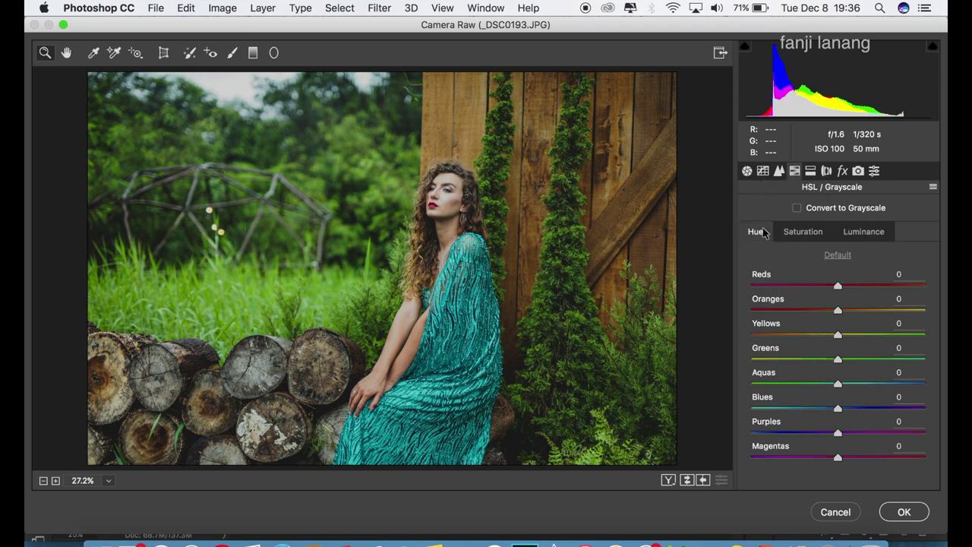
{"action": "left_click_drag", "start_coordinate": [833, 284], "coordinate": [841, 316]}
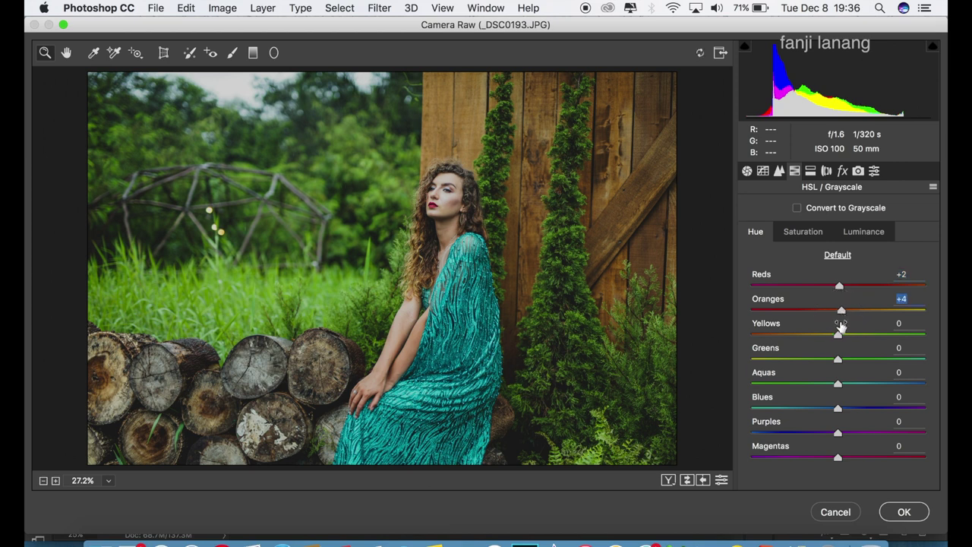
{"action": "mouse_move", "coordinate": [837, 360]}
{"action": "left_mouse_down"}
{"action": "mouse_move", "coordinate": [806, 364]}
{"action": "mouse_move", "coordinate": [864, 391]}
{"action": "left_mouse_up"}
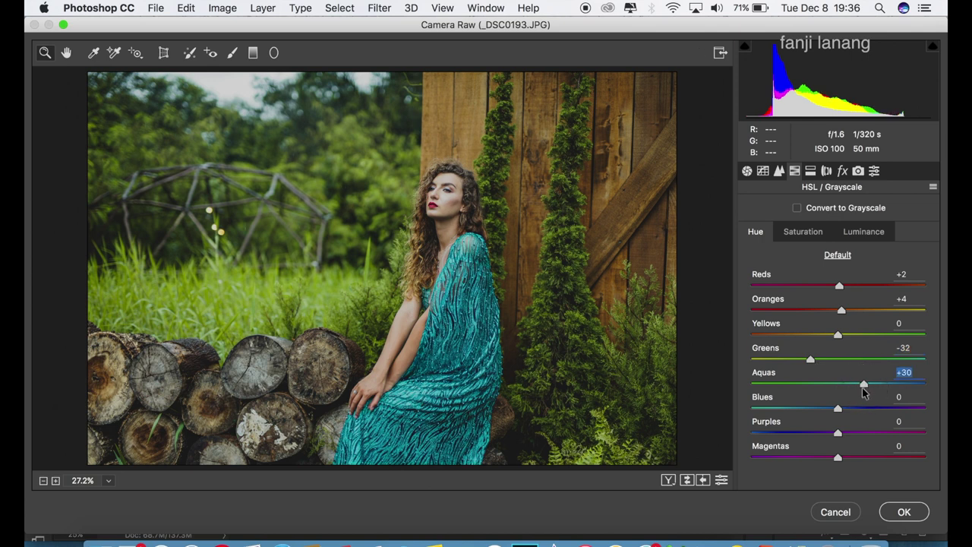
{"action": "left_click_drag", "start_coordinate": [856, 413], "coordinate": [860, 416]}
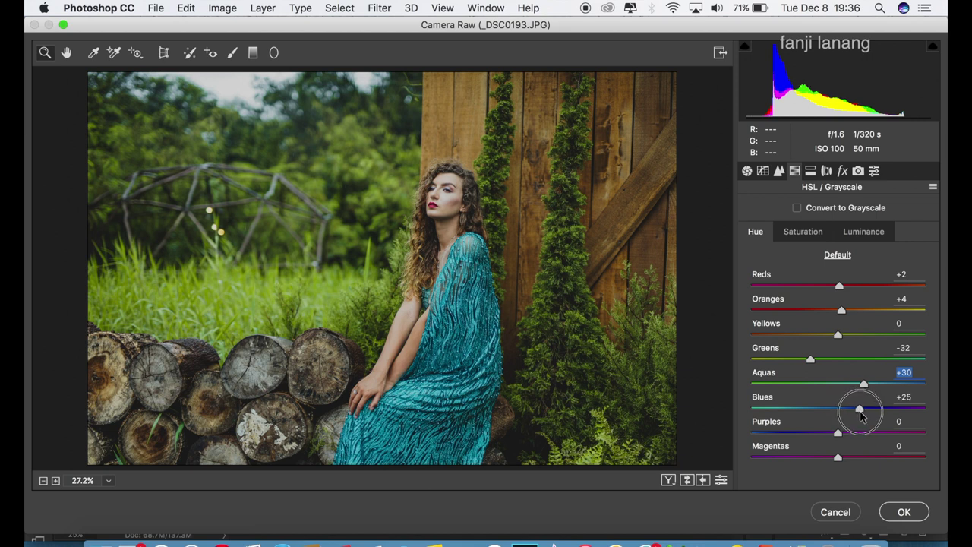
{"action": "left_click_drag", "start_coordinate": [860, 414], "coordinate": [861, 416]}
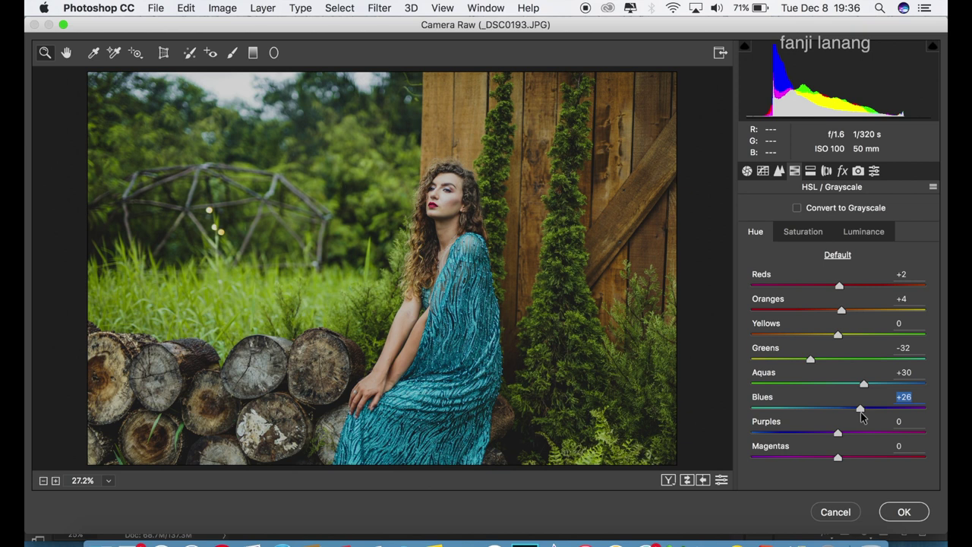
Set HSL Saturation to Reds +1, Greens -74 and Aquas -47, then show Luminance.
{"action": "left_click", "coordinate": [799, 238]}
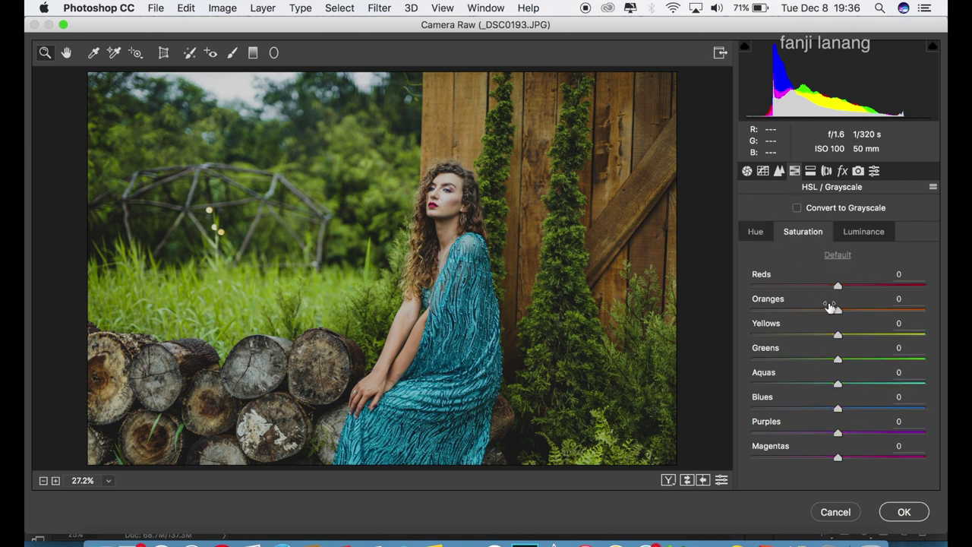
{"action": "left_click_drag", "start_coordinate": [838, 287], "coordinate": [832, 320]}
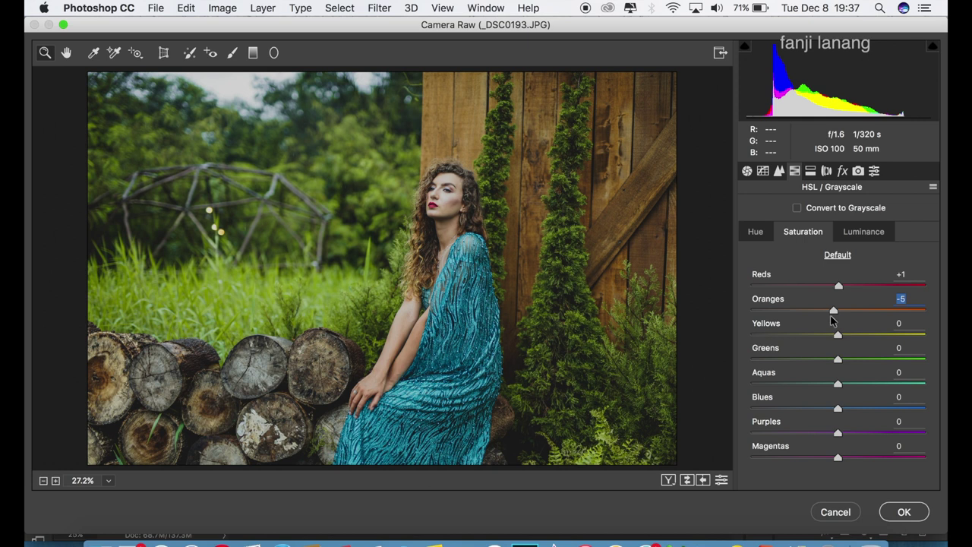
{"action": "mouse_move", "coordinate": [813, 365]}
{"action": "left_mouse_down"}
{"action": "mouse_move", "coordinate": [773, 371]}
{"action": "mouse_move", "coordinate": [799, 389]}
{"action": "left_mouse_up"}
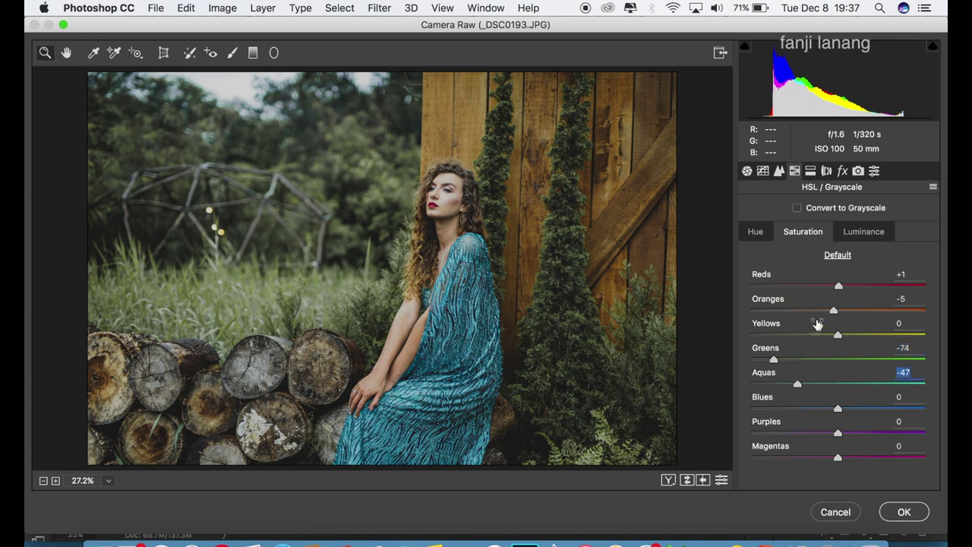
{"action": "left_click", "coordinate": [855, 236]}
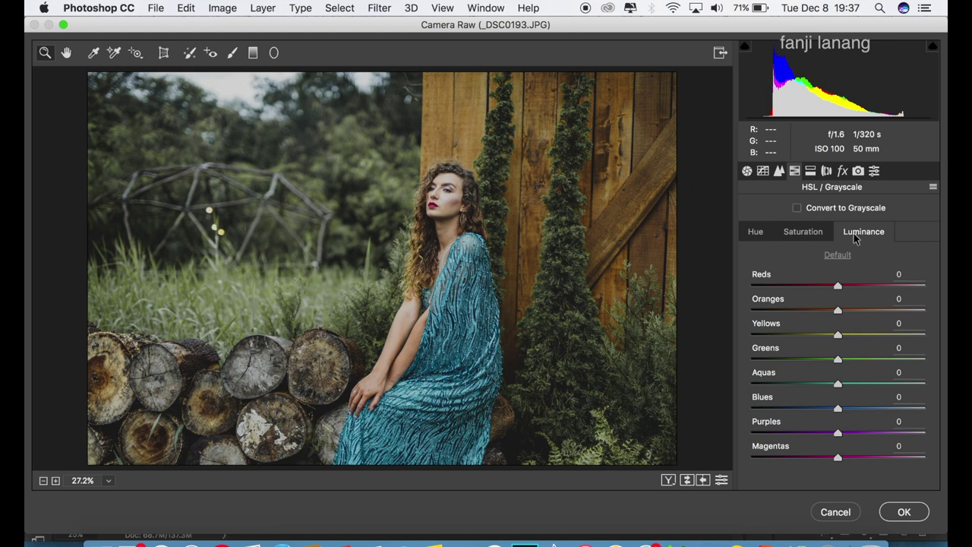
Set HSL Luminance to Reds -5, Oranges +19, Greens -25, Aquas -3, then show Split Toning.
{"action": "mouse_move", "coordinate": [837, 285]}
{"action": "left_mouse_down"}
{"action": "mouse_move", "coordinate": [832, 295]}
{"action": "mouse_move", "coordinate": [855, 317]}
{"action": "left_mouse_up"}
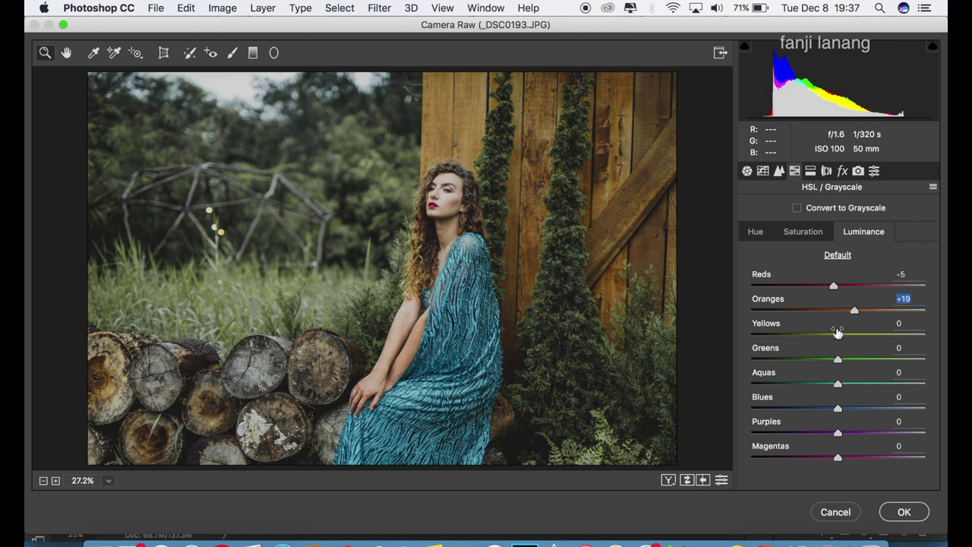
{"action": "left_click_drag", "start_coordinate": [817, 356], "coordinate": [836, 389]}
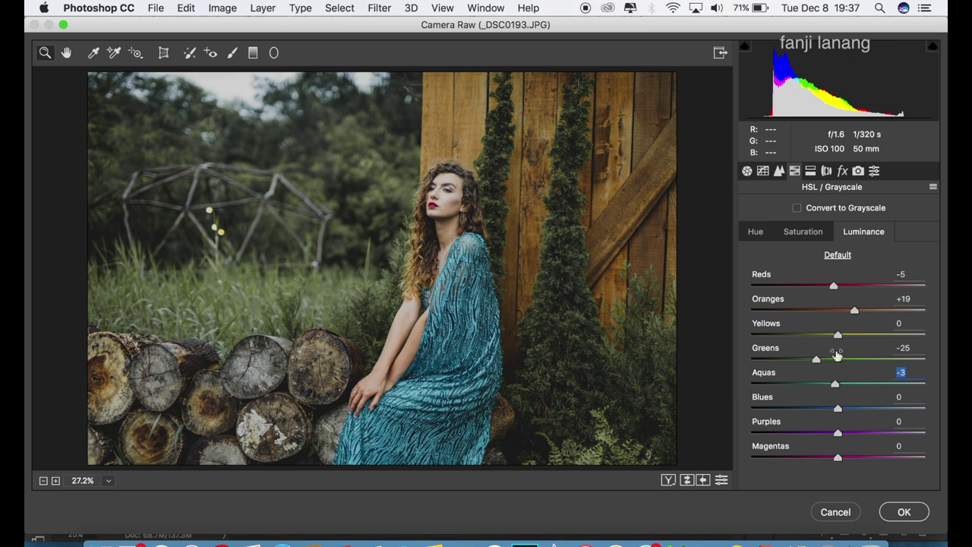
{"action": "left_click", "coordinate": [818, 174]}
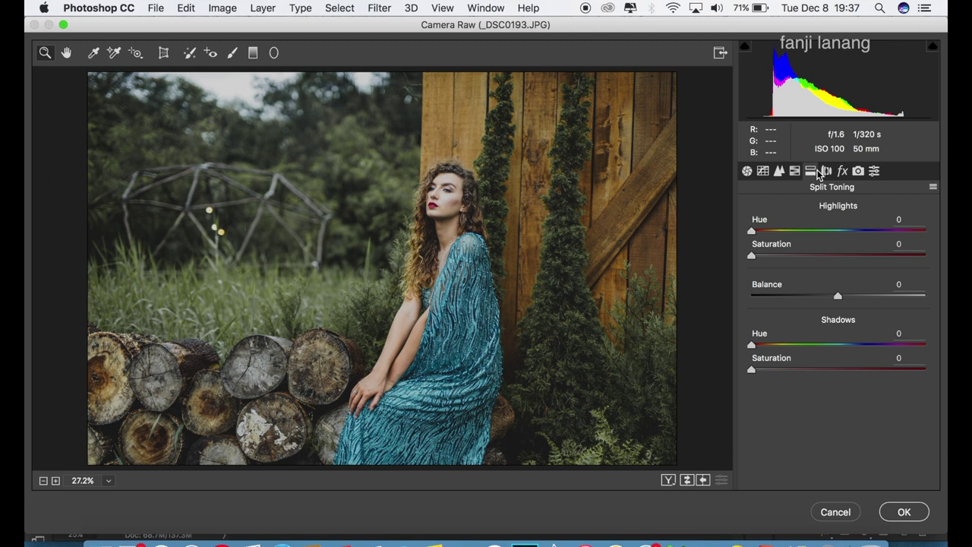
In Lens Corrections, add a dark vignette with Amount -50 and Midpoint 0.
{"action": "left_click", "coordinate": [827, 171]}
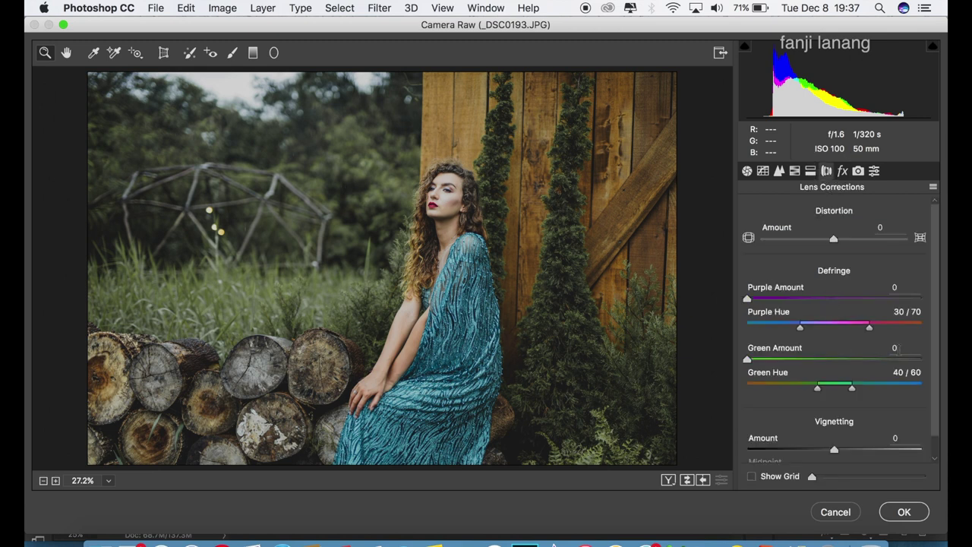
{"action": "scroll", "coordinate": [934, 339], "scroll_direction": "down", "scroll_amount": 2}
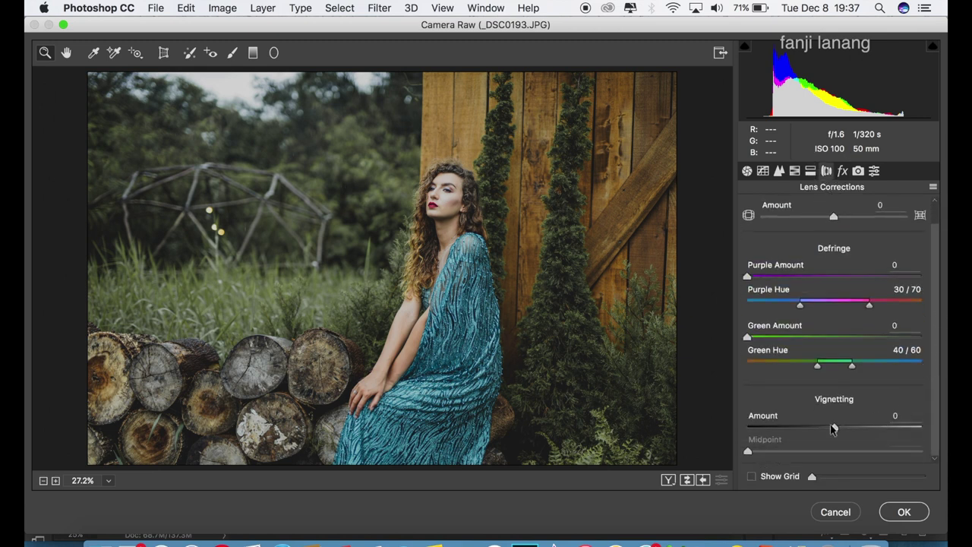
{"action": "left_click_drag", "start_coordinate": [805, 432], "coordinate": [790, 430]}
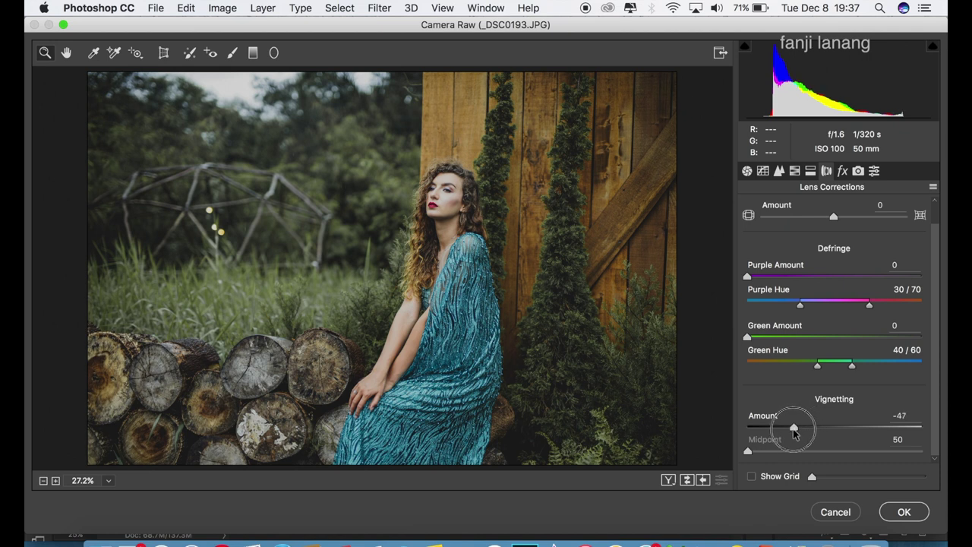
{"action": "left_click_drag", "start_coordinate": [814, 451], "coordinate": [773, 451]}
{"action": "key", "text": "Tab"}
{"action": "type", "text": "0"}
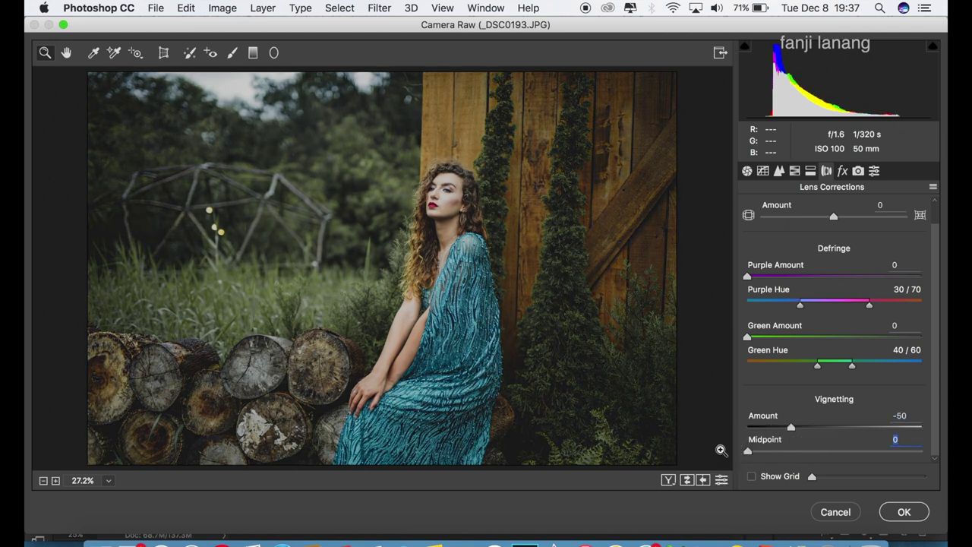
{"action": "left_click", "coordinate": [842, 173]}
Set Calibration Shadows Tint -100 and Red +60/+20, Green +100/+31, Blue -60/+15 hue/saturation.
{"action": "left_click", "coordinate": [857, 171]}
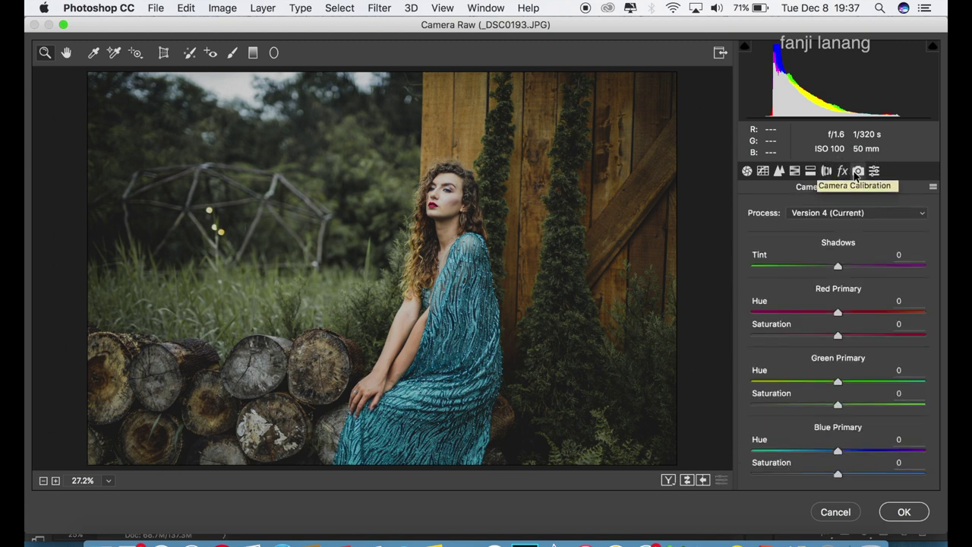
{"action": "left_click_drag", "start_coordinate": [818, 271], "coordinate": [707, 282]}
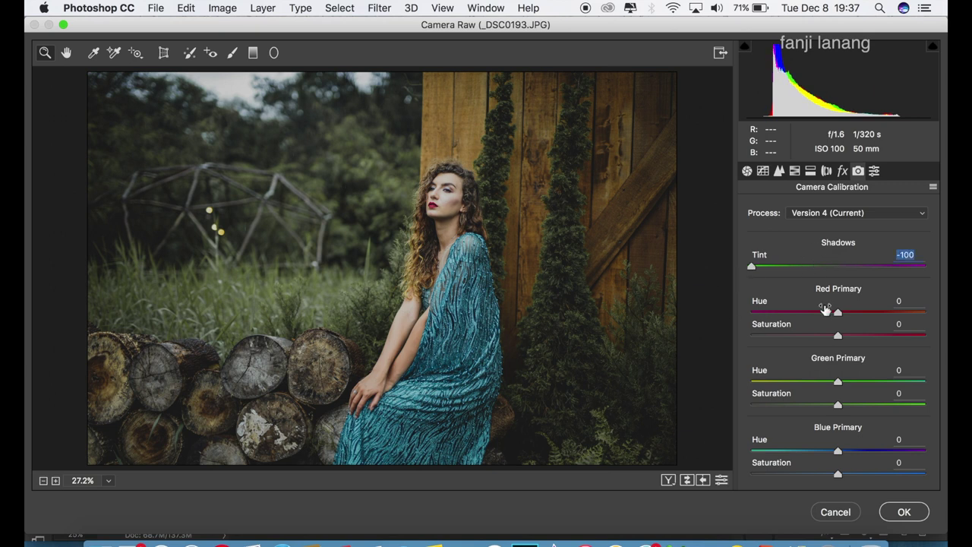
{"action": "left_click_drag", "start_coordinate": [881, 319], "coordinate": [891, 320]}
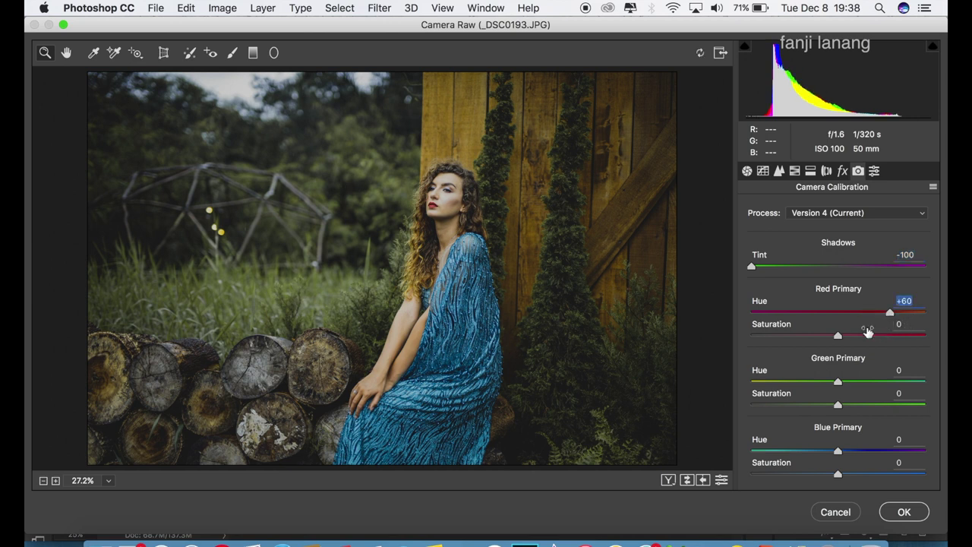
{"action": "left_click_drag", "start_coordinate": [838, 335], "coordinate": [855, 342]}
{"action": "left_click_drag", "start_coordinate": [877, 381], "coordinate": [945, 391]}
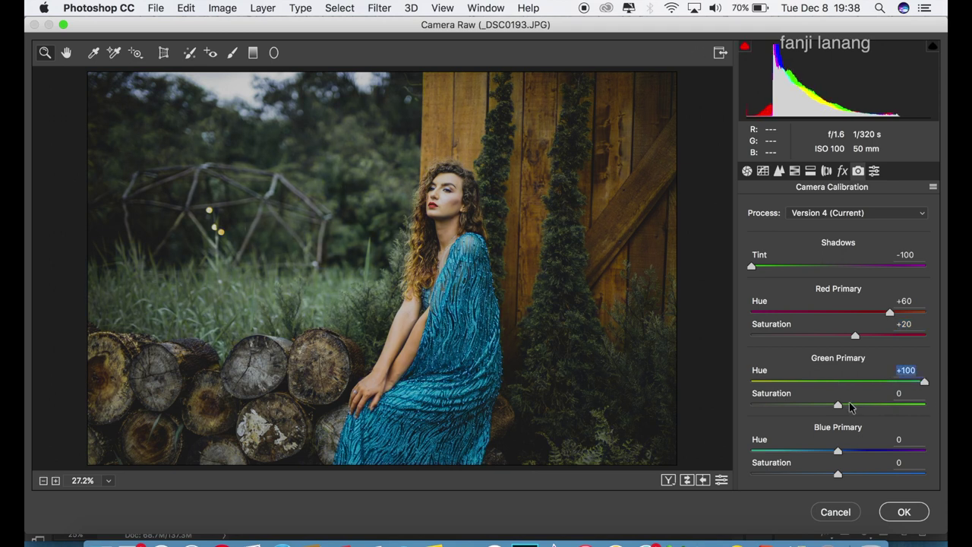
{"action": "left_click_drag", "start_coordinate": [858, 407], "coordinate": [866, 411]}
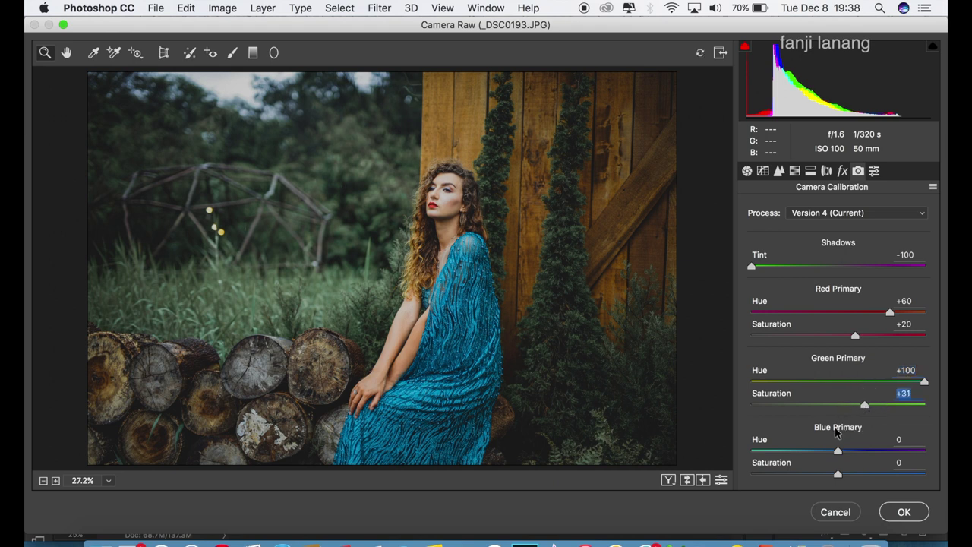
{"action": "left_click_drag", "start_coordinate": [784, 453], "coordinate": [785, 452]}
{"action": "left_click_drag", "start_coordinate": [853, 474], "coordinate": [851, 481]}
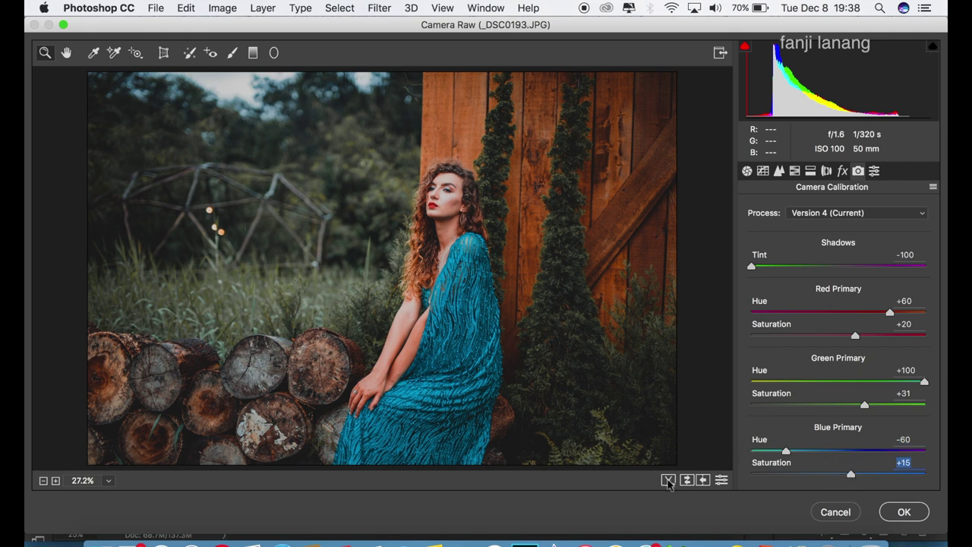
Compare before/after, raise Red Primary Hue to +65, and apply the grade with OK.
{"action": "left_click", "coordinate": [667, 482]}
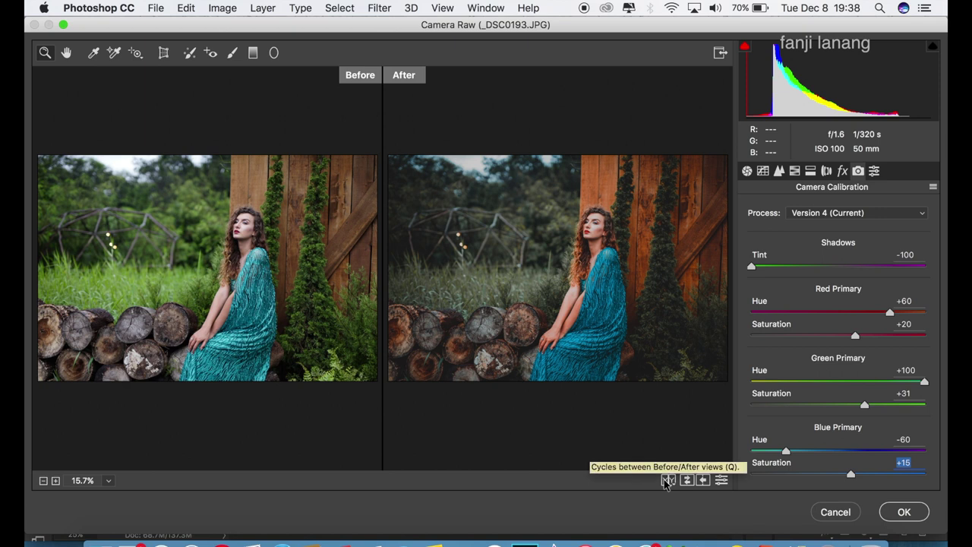
{"action": "left_click_drag", "start_coordinate": [889, 317], "coordinate": [895, 324]}
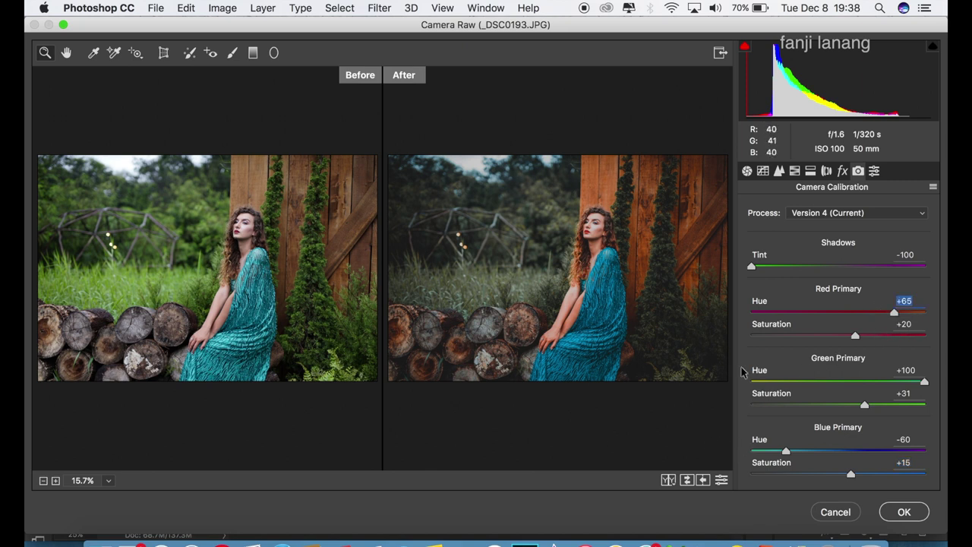
{"action": "left_click", "coordinate": [899, 512]}
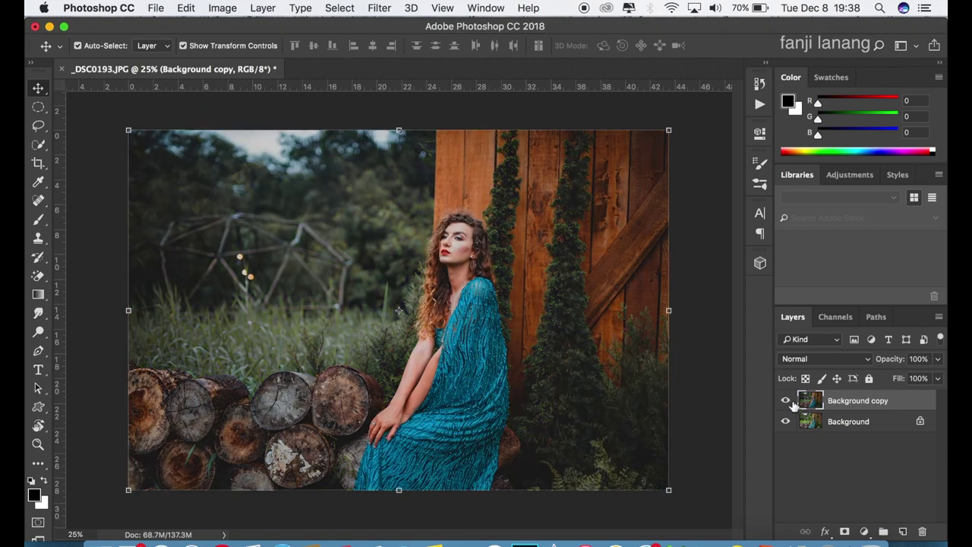
{"action": "left_click", "coordinate": [787, 400]}
Show the graded layer again, add an empty layer, and load the signature brush preset.
{"action": "left_click", "coordinate": [788, 401]}
{"action": "left_click", "coordinate": [903, 532]}
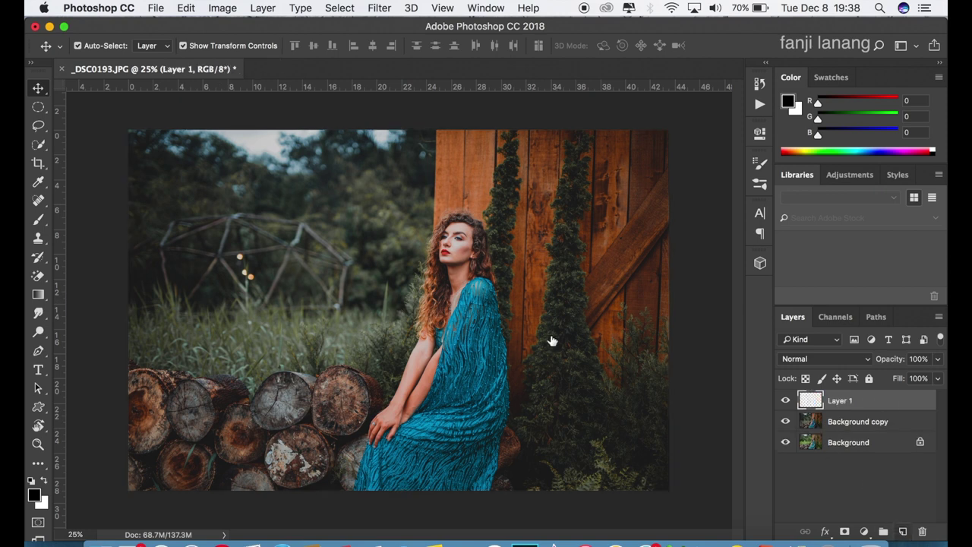
{"action": "left_click", "coordinate": [36, 222]}
{"action": "left_click", "coordinate": [97, 48]}
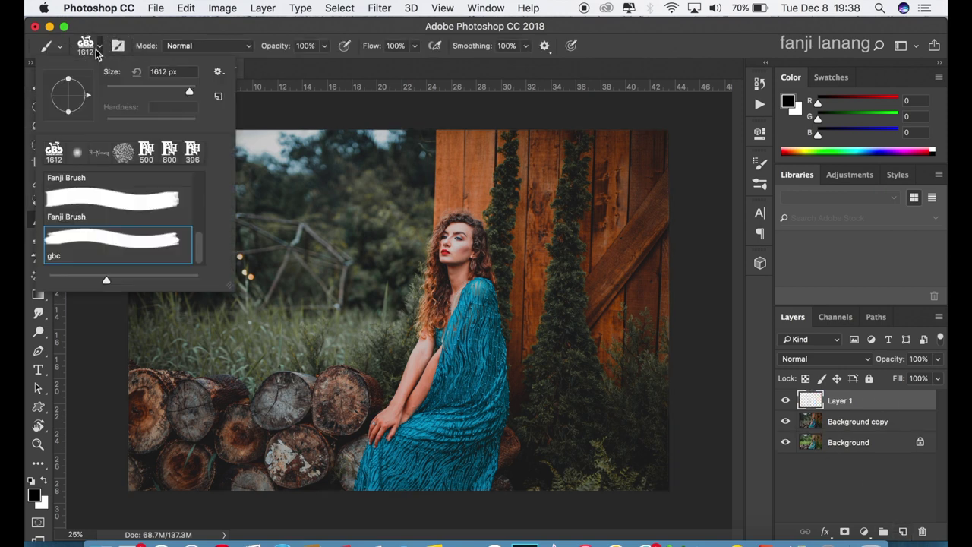
{"action": "left_click", "coordinate": [98, 151]}
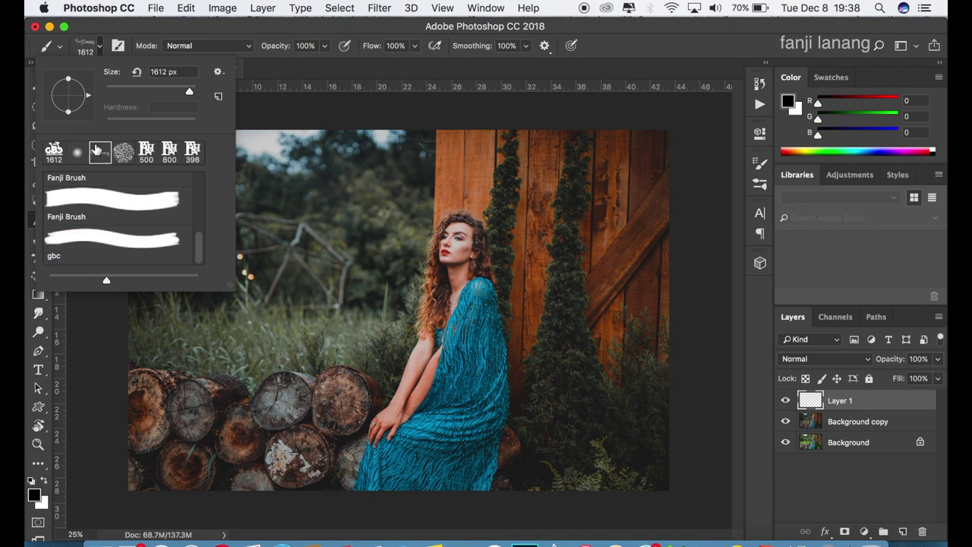
{"action": "left_click", "coordinate": [689, 53]}
Stamp the signature in white, then shrink the brush to 900 px.
{"action": "left_click", "coordinate": [45, 482]}
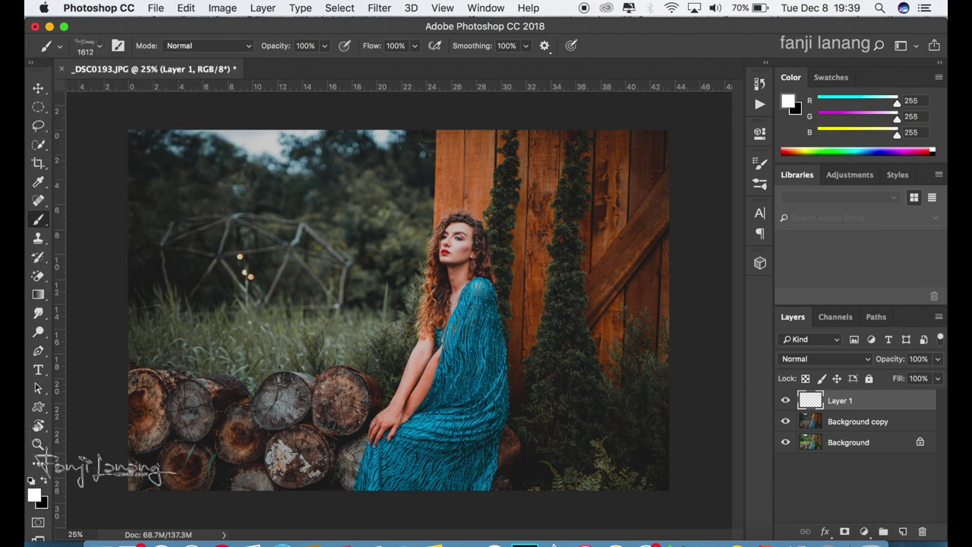
{"action": "left_click", "coordinate": [591, 449]}
{"action": "key", "text": "bracketleft"}
{"action": "key", "text": "bracketleft"}
{"action": "key", "text": "bracketleft"}
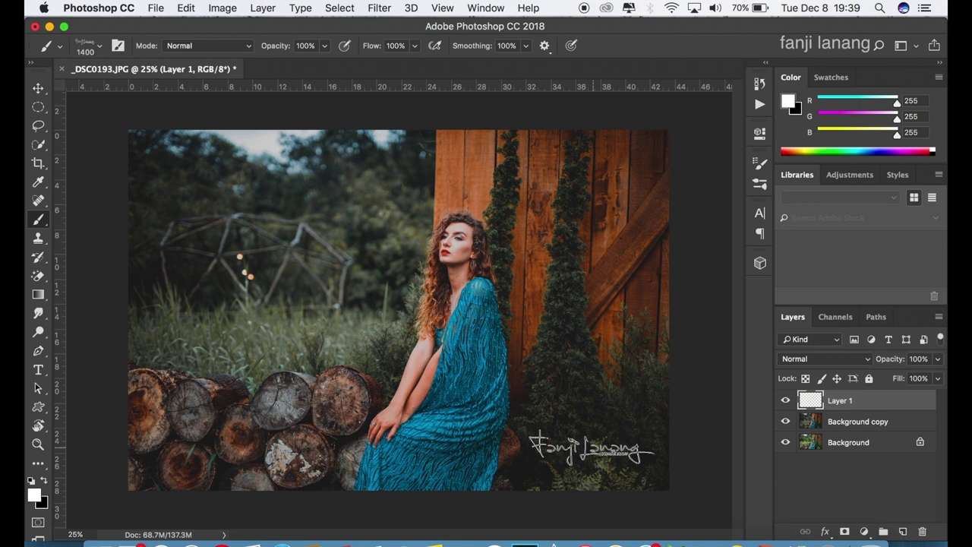
{"action": "key", "text": "bracketleft"}
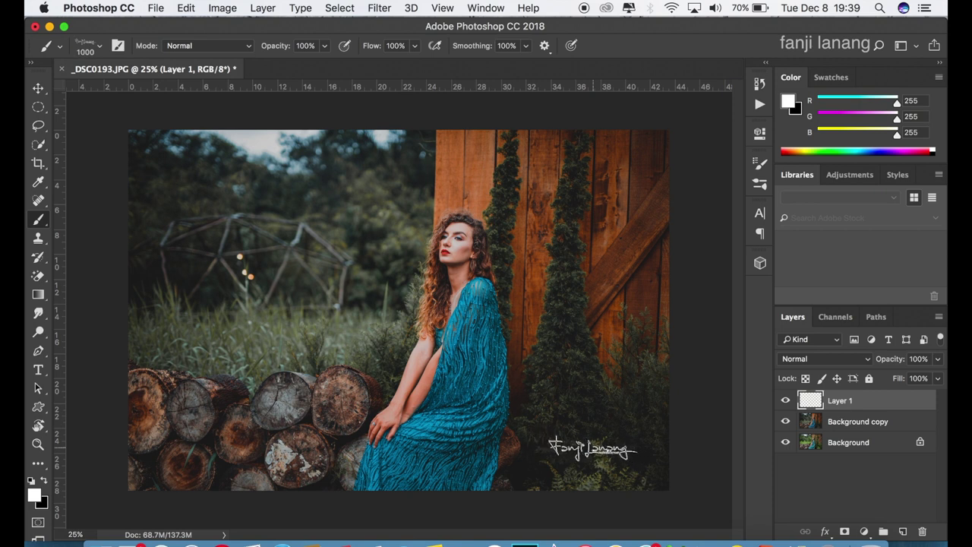
{"action": "key", "text": "bracketleft"}
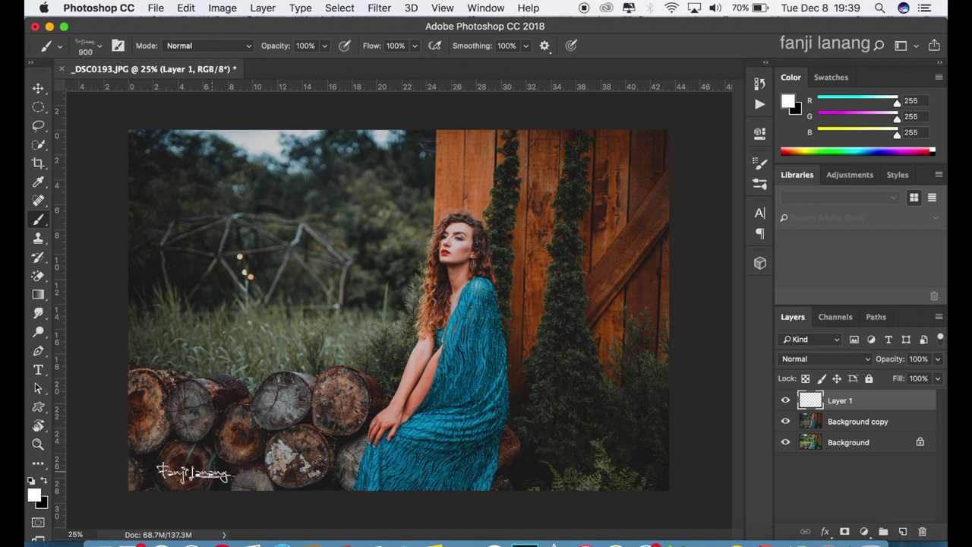